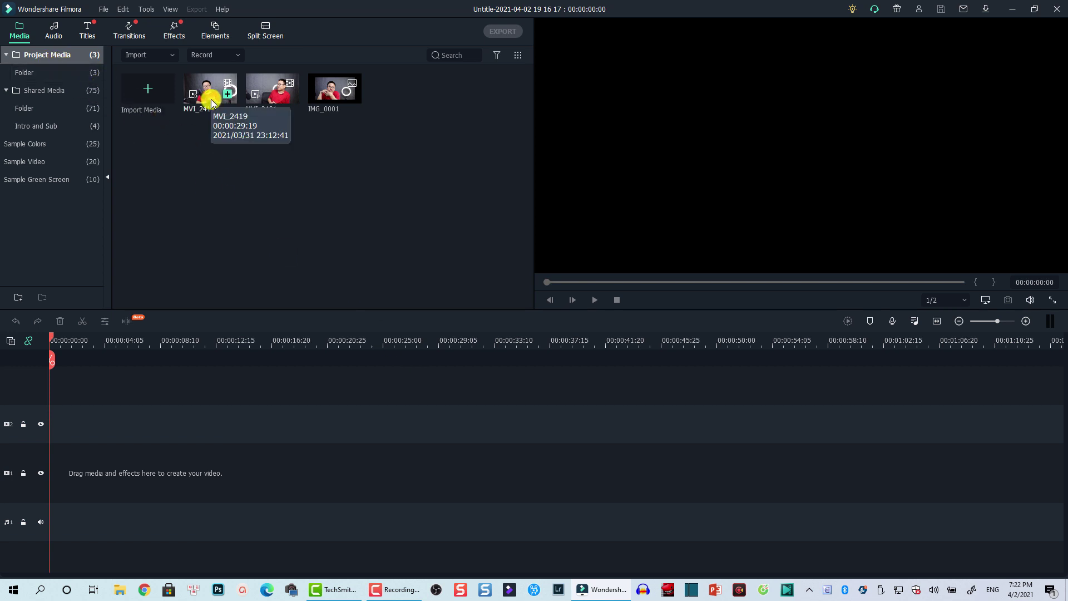
- Place MVI_2419 on the video track and park the playhead near 00:00:06:24
{"action": "left_click_drag", "start_coordinate": [211, 101], "coordinate": [112, 453]}
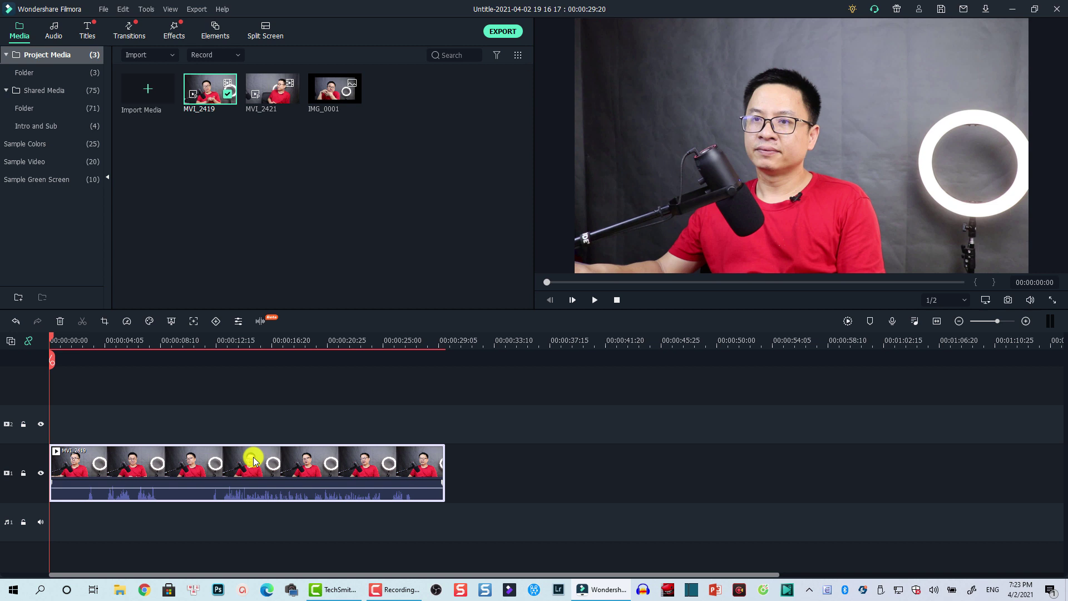
{"action": "left_click", "coordinate": [140, 493]}
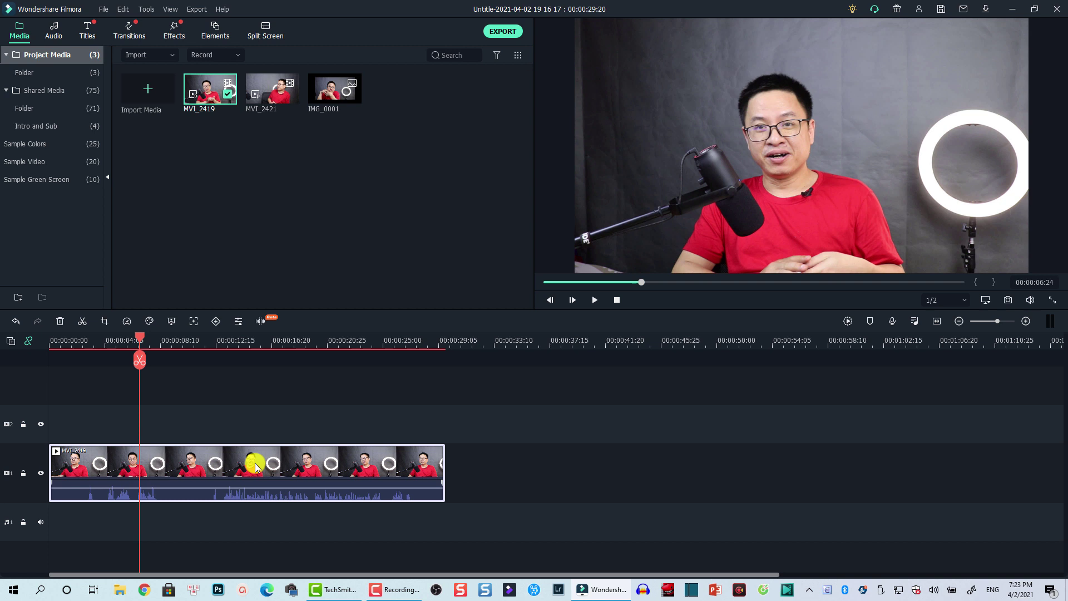
- Detach MVI_2419's audio, delete the detached track, and preview the silent clip
{"action": "right_click", "coordinate": [168, 467]}
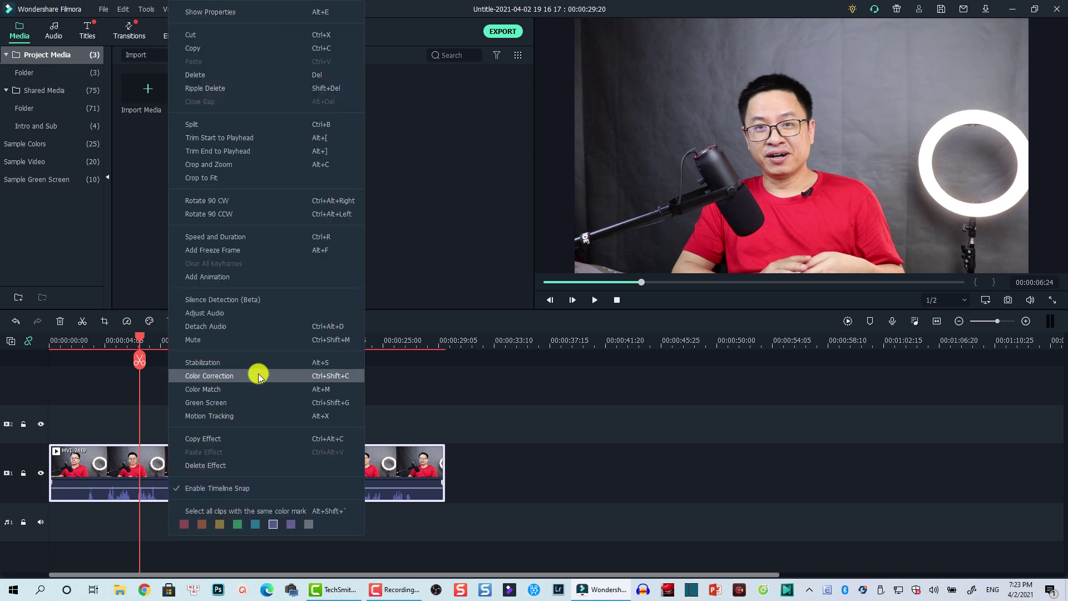
{"action": "left_click", "coordinate": [202, 326]}
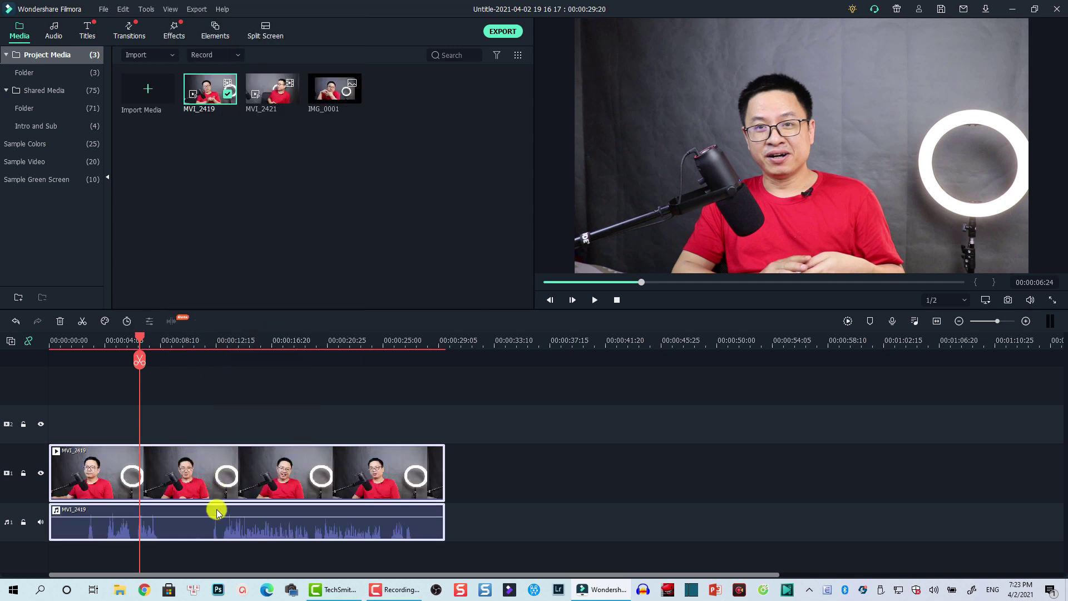
{"action": "left_click", "coordinate": [154, 528]}
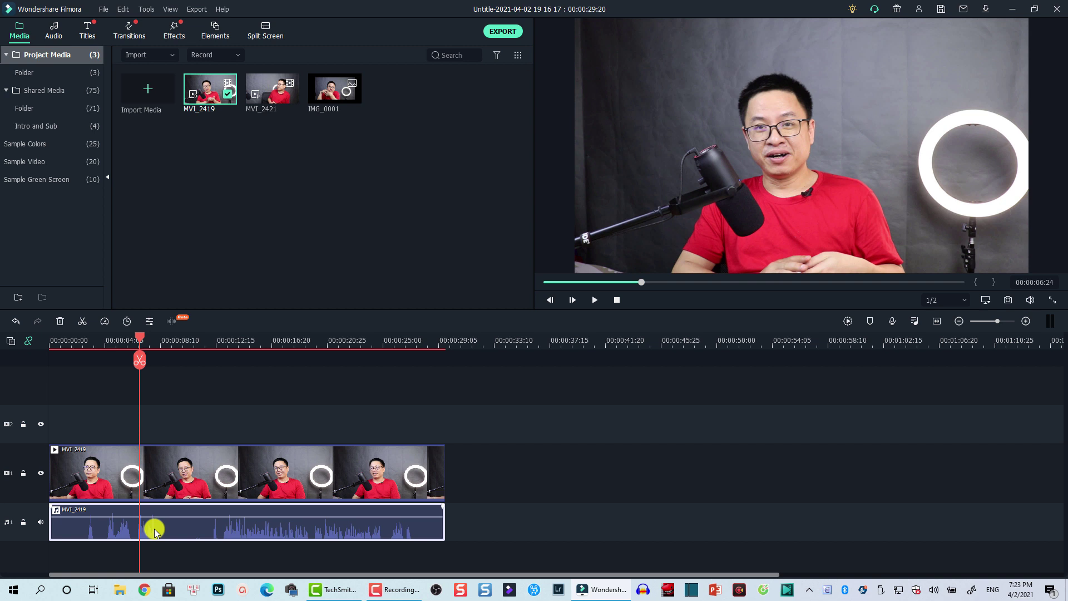
{"action": "key", "text": "Delete"}
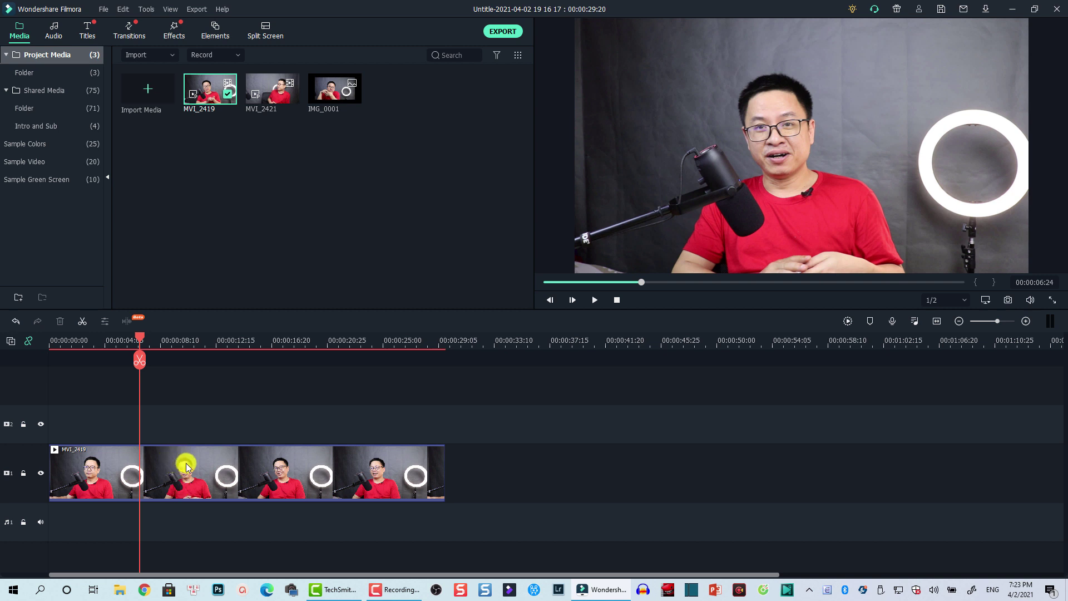
{"action": "key", "text": "space"}
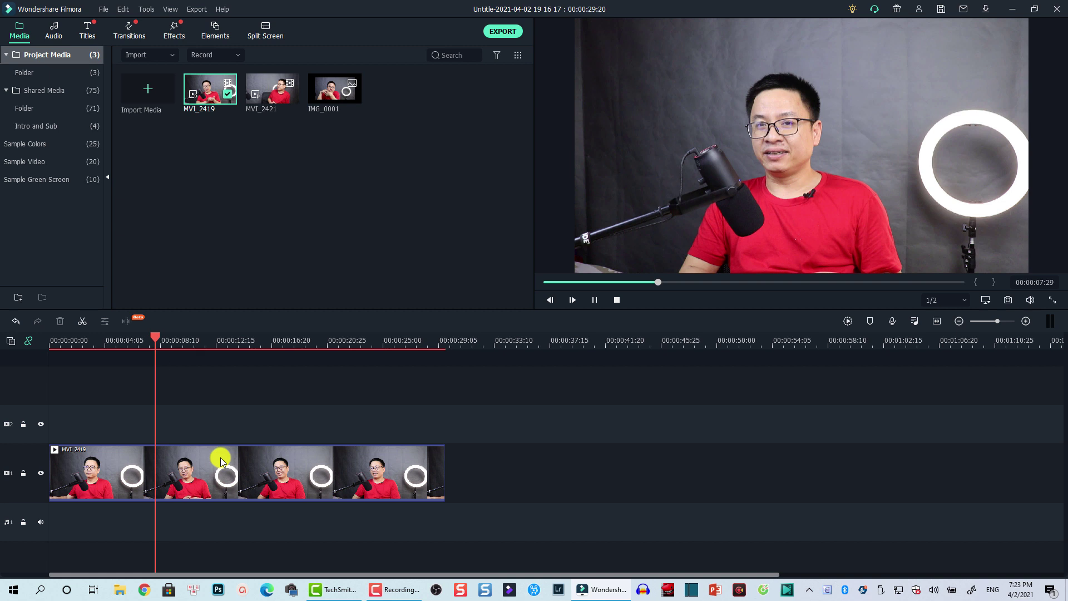
{"action": "key", "text": "space"}
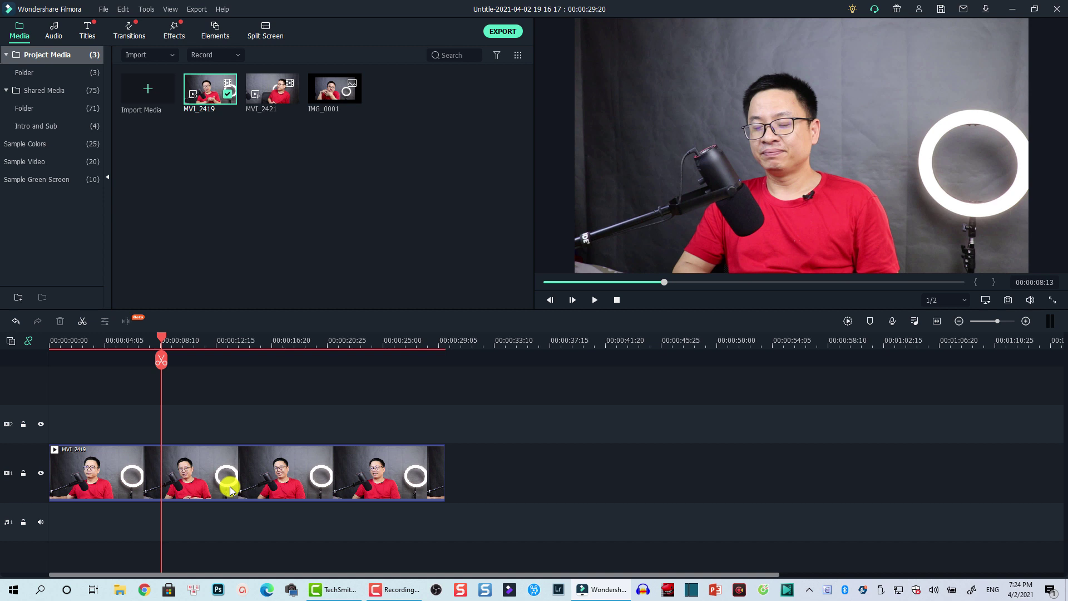
- Restore the original audio and split the clip at about 00:00:11:20 and 00:00:19:21
{"action": "key", "text": "ctrl+z"}
{"action": "key", "text": "ctrl+z"}
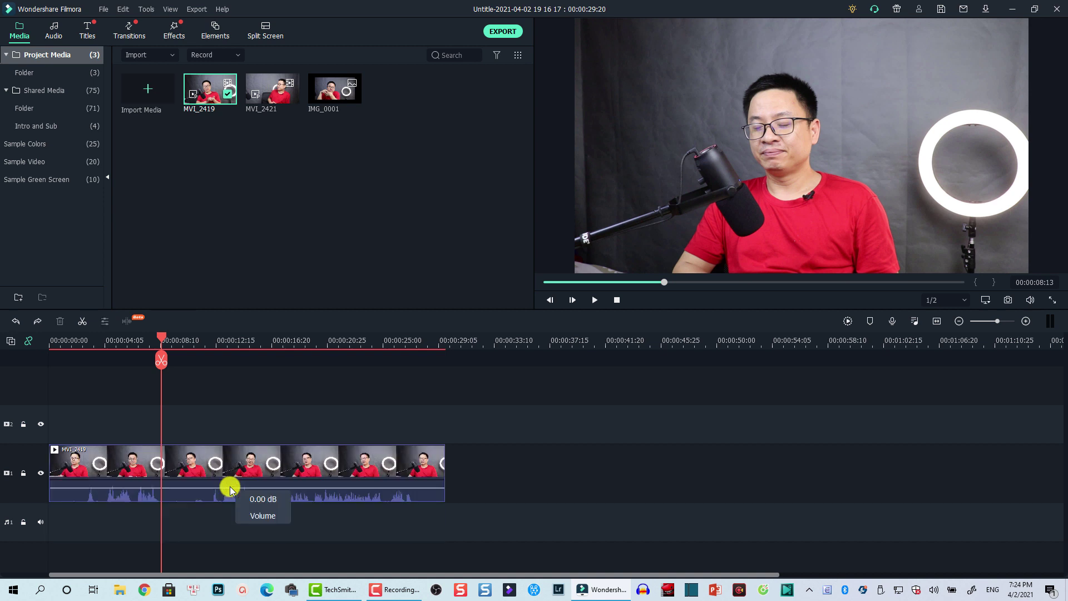
{"action": "left_click", "coordinate": [211, 464]}
{"action": "left_click_drag", "start_coordinate": [161, 337], "coordinate": [215, 360]}
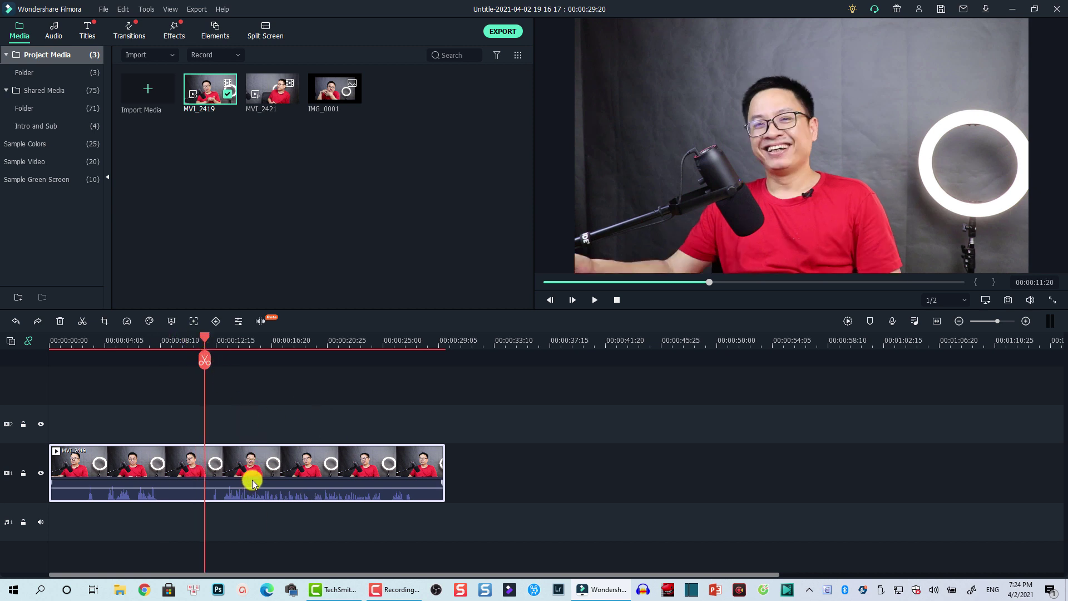
{"action": "key", "text": "ctrl+b"}
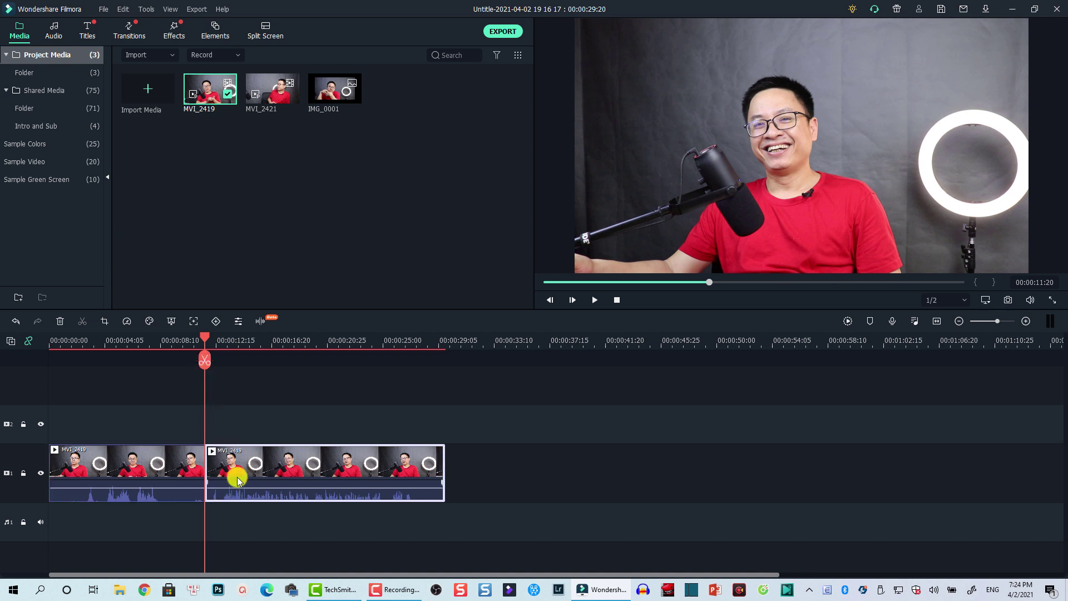
{"action": "left_click", "coordinate": [312, 368]}
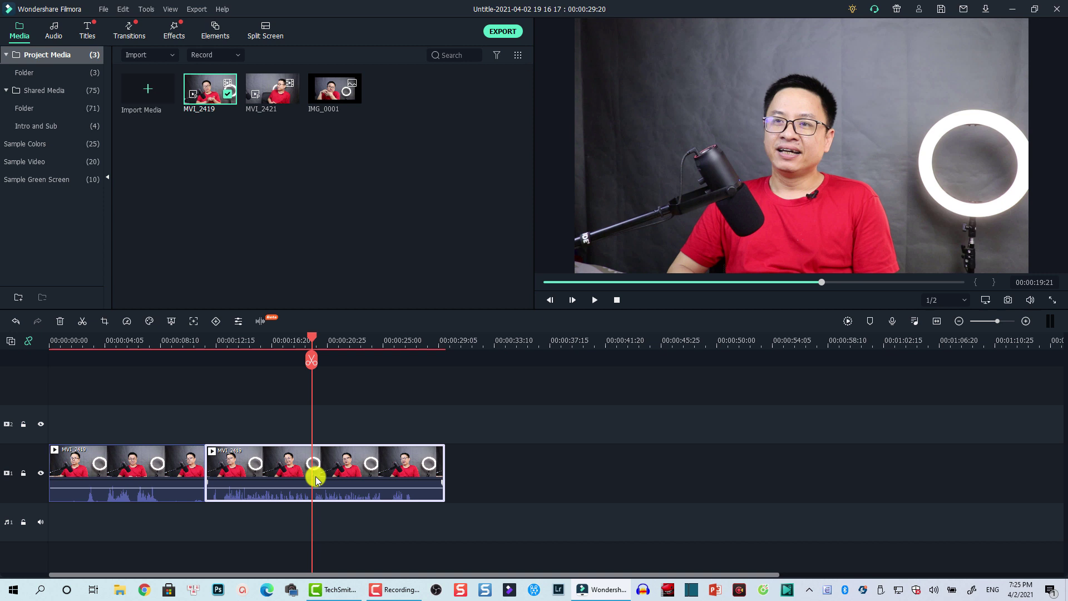
{"action": "left_click", "coordinate": [312, 360]}
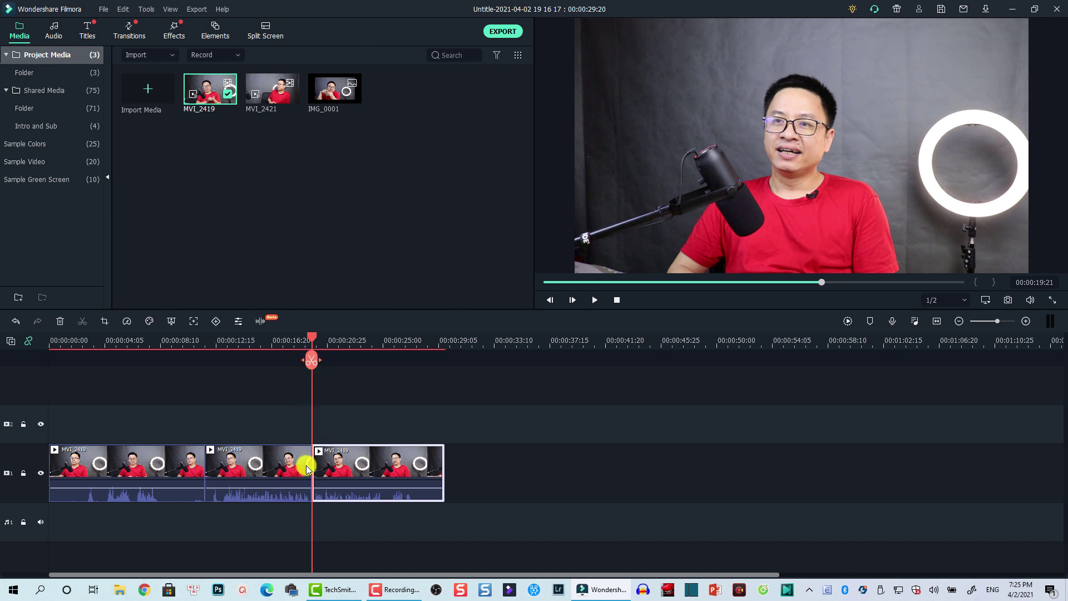
- Mute the audio of the middle MVI_2419 piece
{"action": "left_click", "coordinate": [264, 470]}
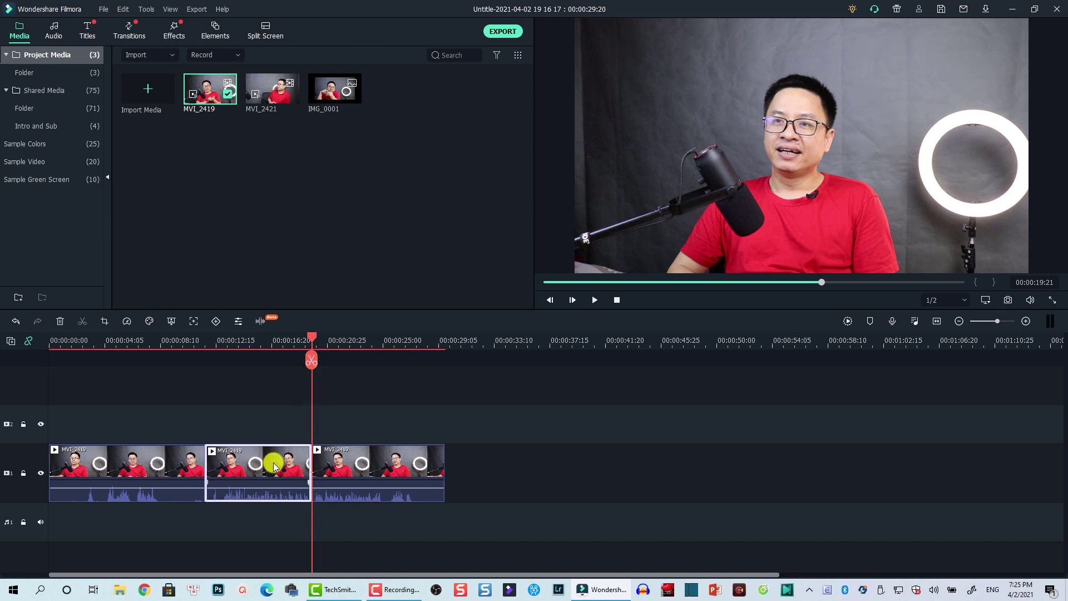
{"action": "right_click", "coordinate": [261, 465]}
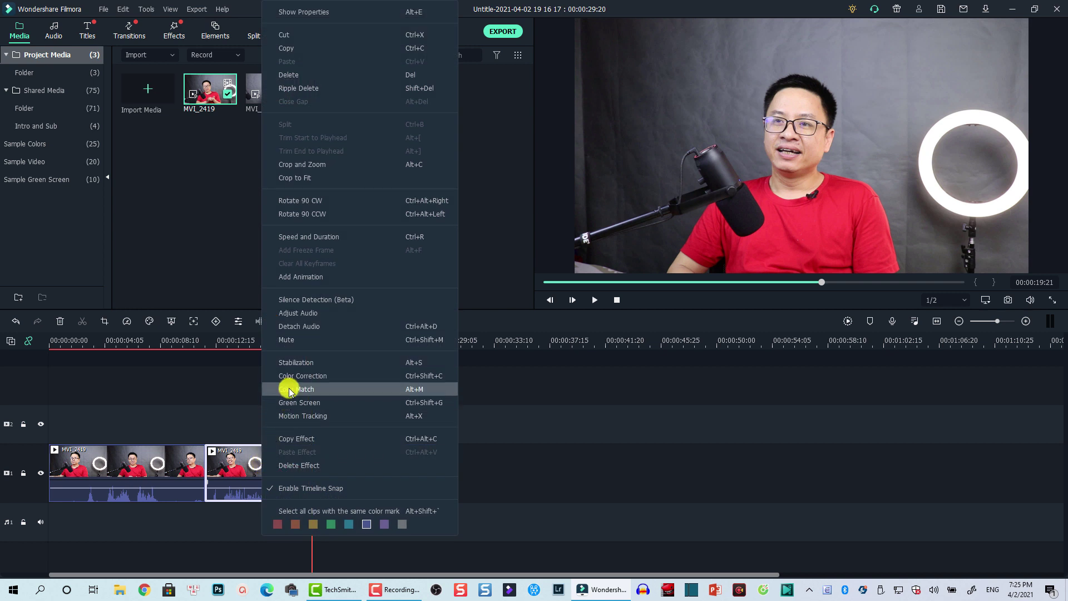
{"action": "left_click", "coordinate": [290, 342]}
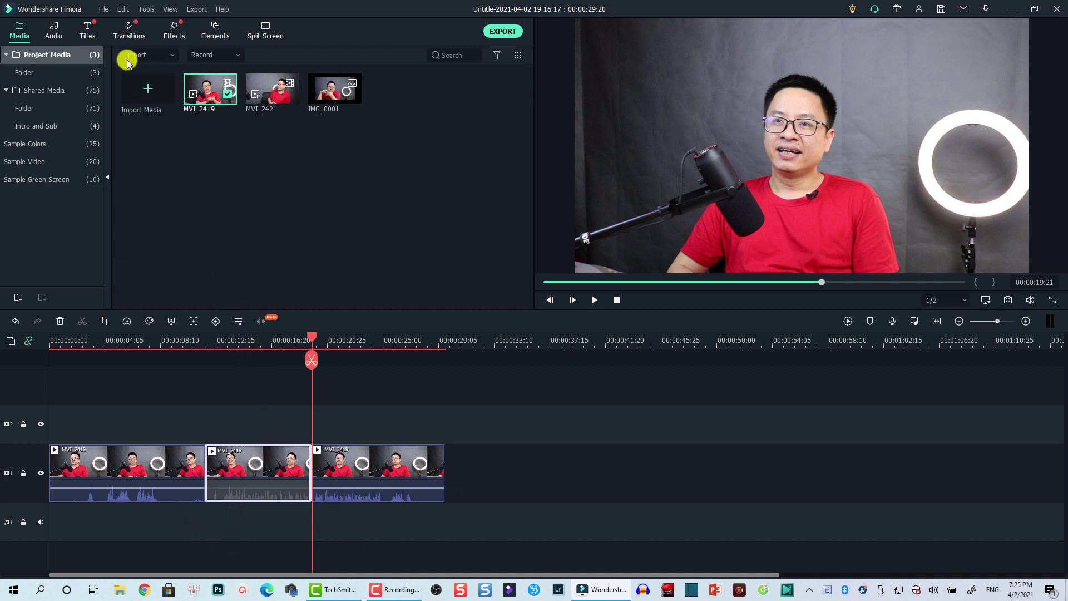
- Drag Two_of_Us from My Music onto the audio track at the timeline start
{"action": "left_click", "coordinate": [56, 33]}
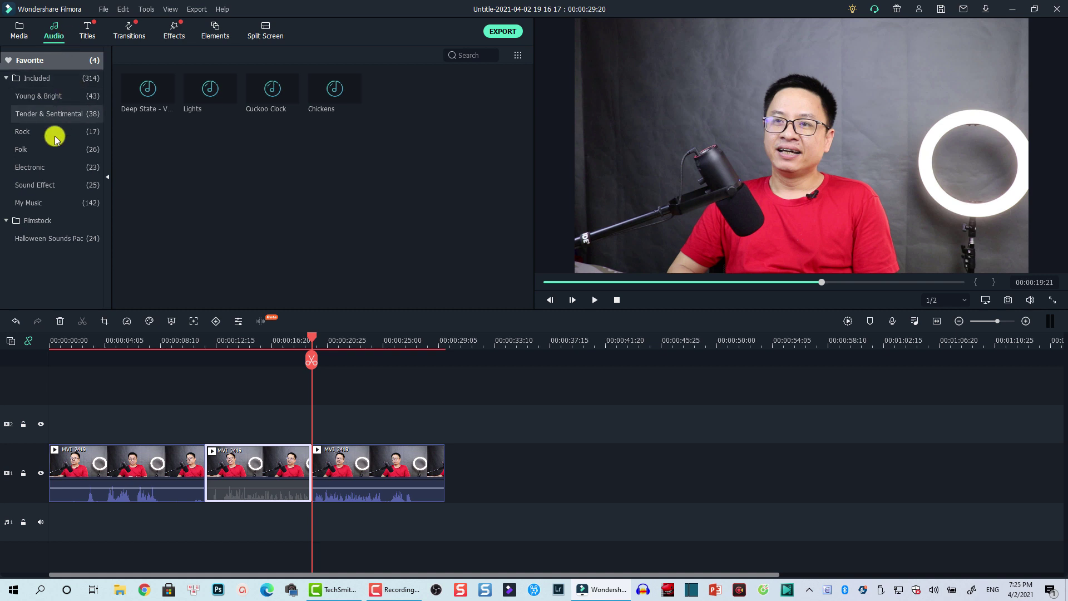
{"action": "left_click", "coordinate": [90, 204]}
{"action": "scroll", "coordinate": [287, 246], "scroll_direction": "down", "scroll_amount": 5}
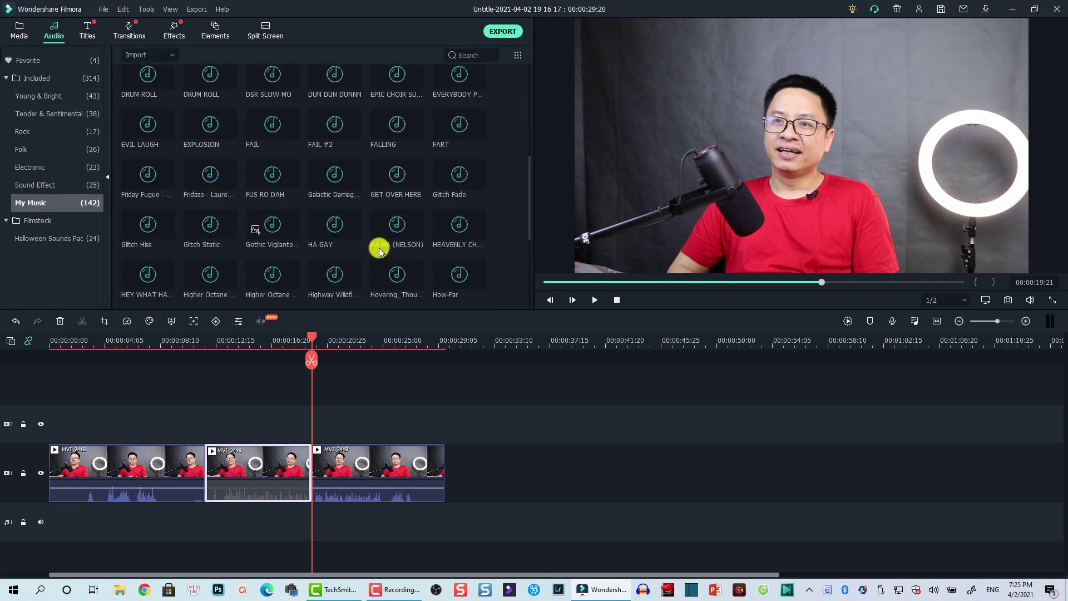
{"action": "scroll", "coordinate": [377, 246], "scroll_direction": "down", "scroll_amount": 5}
{"action": "scroll", "coordinate": [378, 248], "scroll_direction": "down", "scroll_amount": 5}
{"action": "scroll", "coordinate": [378, 249], "scroll_direction": "down", "scroll_amount": 3}
{"action": "scroll", "coordinate": [378, 249], "scroll_direction": "down", "scroll_amount": 1}
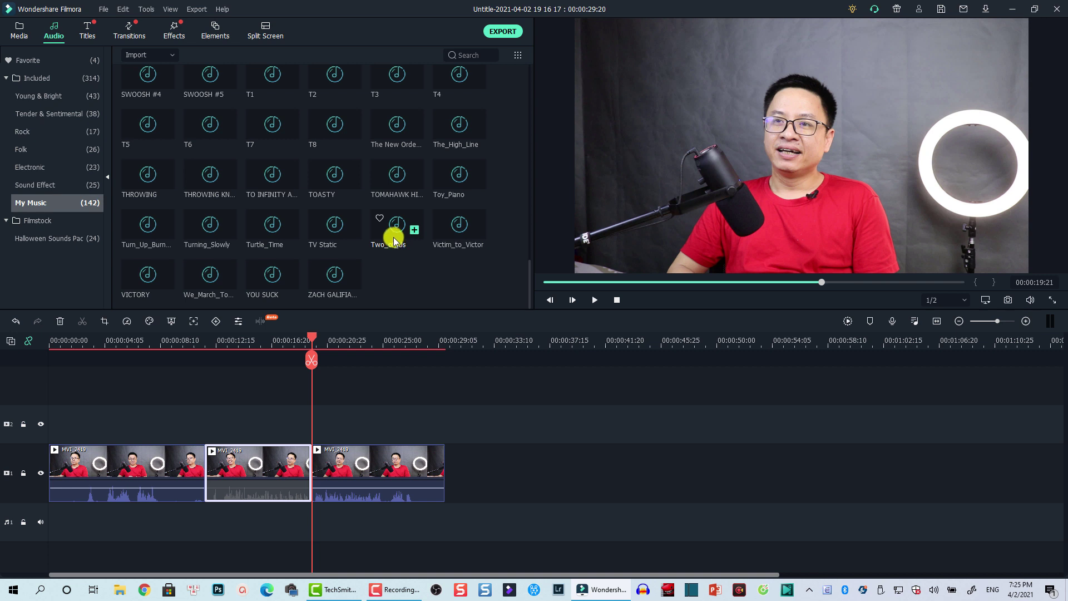
{"action": "left_click_drag", "start_coordinate": [395, 241], "coordinate": [104, 531]}
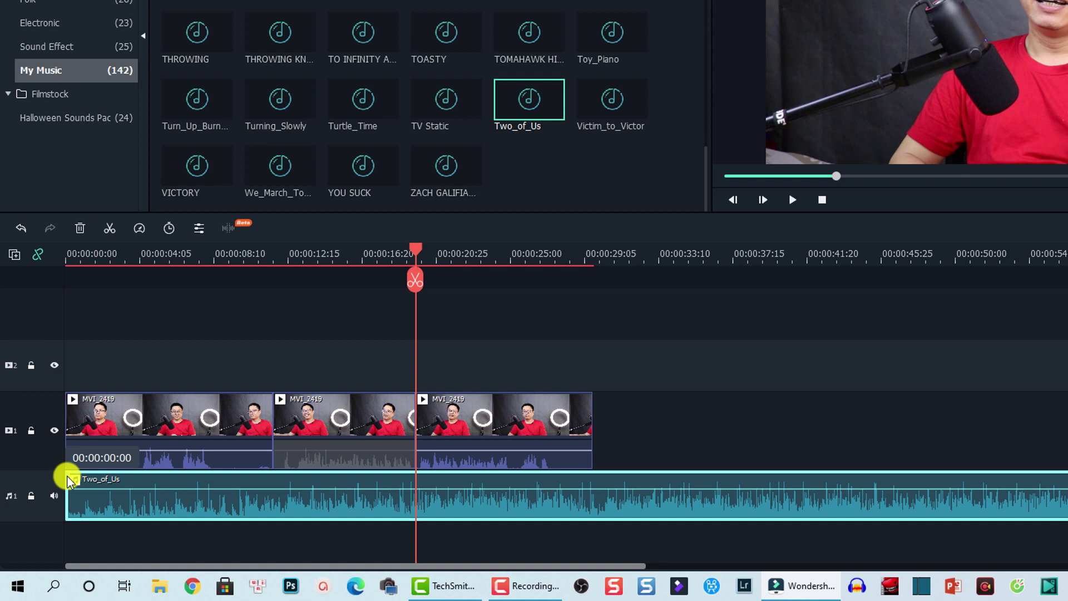
- Fade in Two_of_Us, mute the first MVI_2419 piece, and preview the edit
{"action": "left_click_drag", "start_coordinate": [70, 479], "coordinate": [252, 488]}
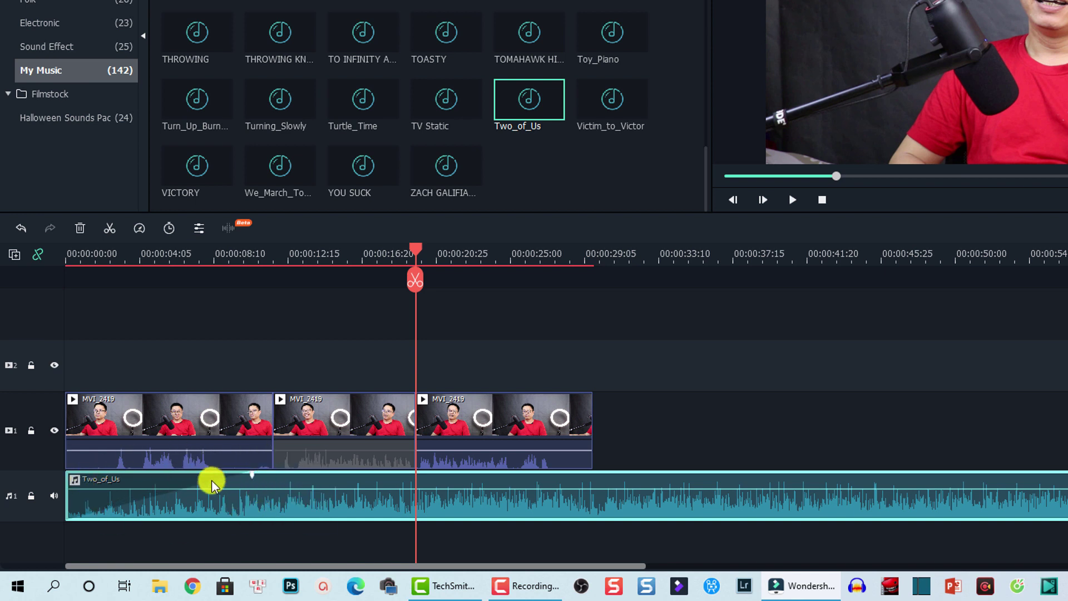
{"action": "left_click", "coordinate": [74, 255]}
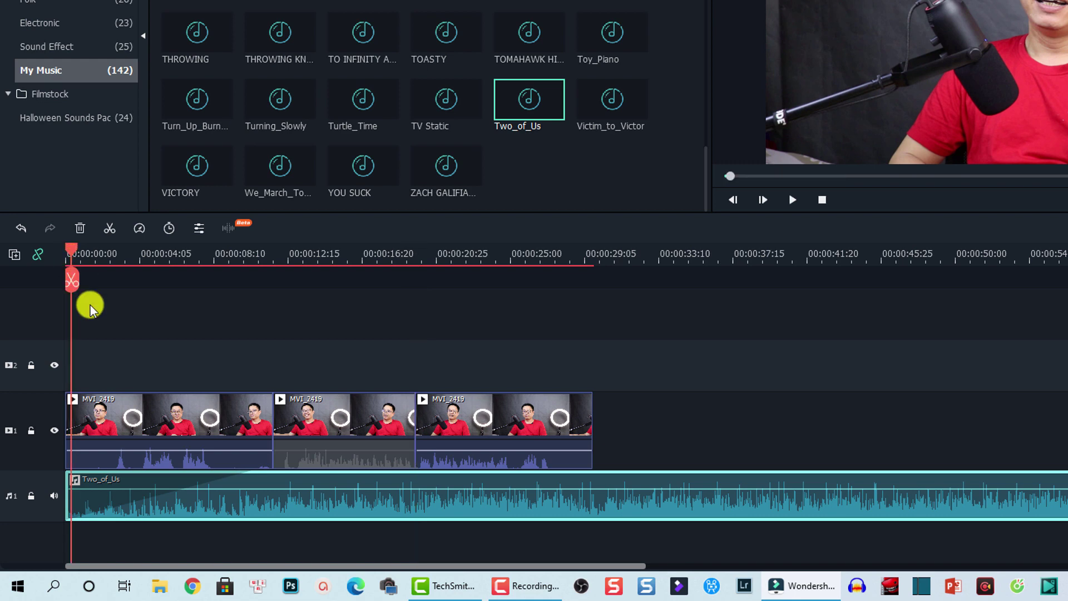
{"action": "right_click", "coordinate": [140, 426]}
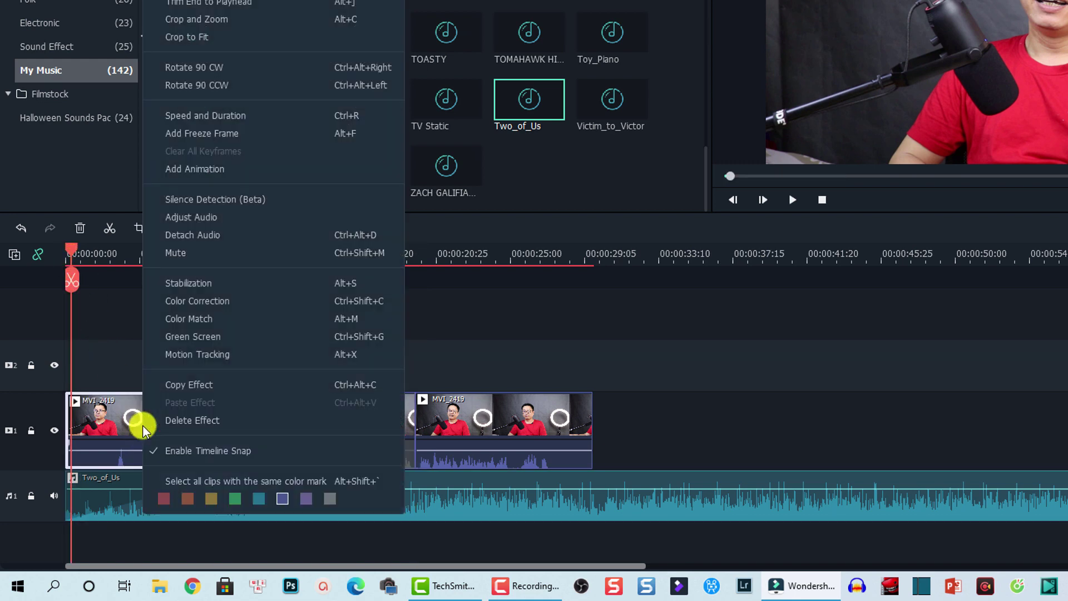
{"action": "left_click", "coordinate": [176, 255]}
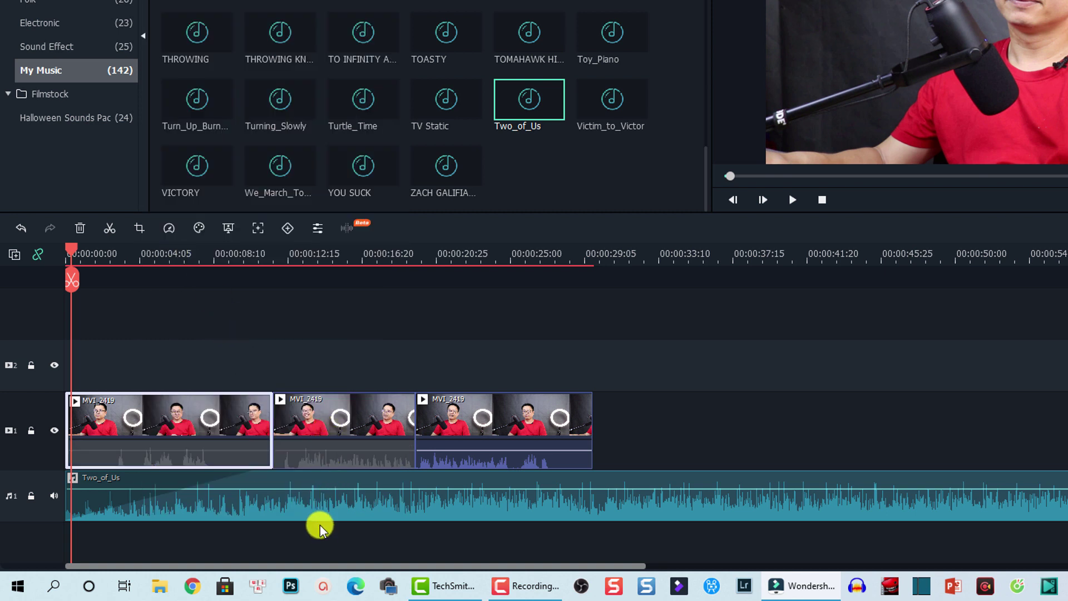
{"action": "key", "text": "space"}
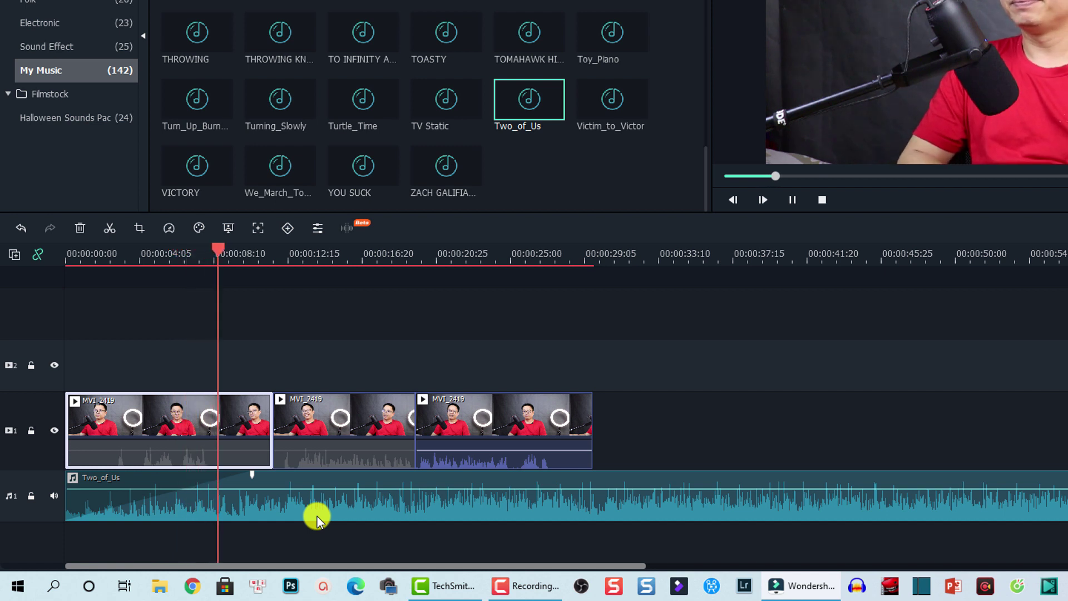
{"action": "key", "text": "space"}
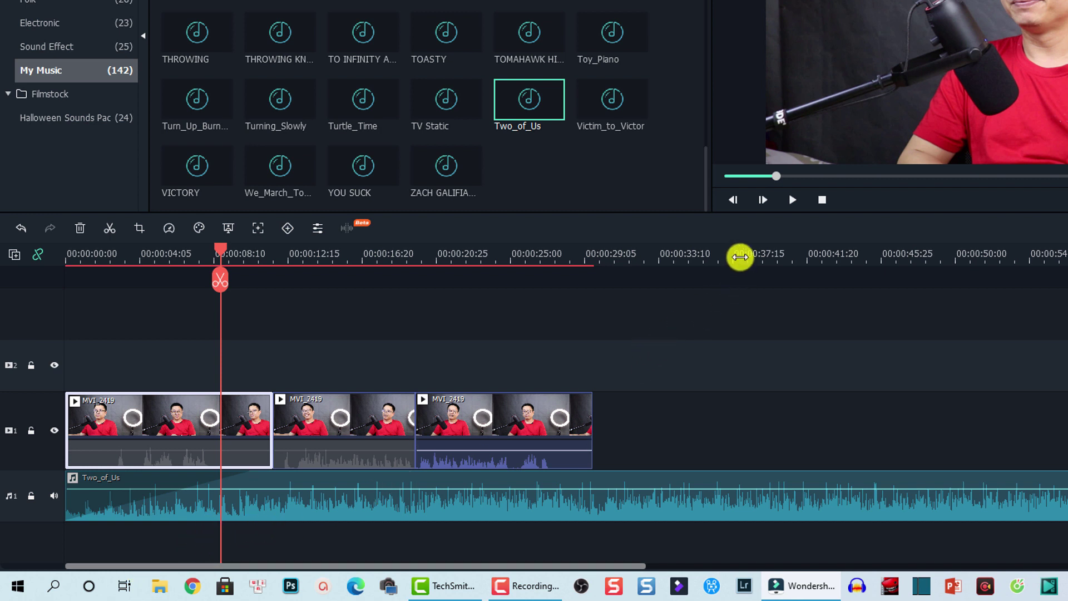
- Split Two_of_Us at about 0:37 and delete the part after it
{"action": "left_click", "coordinate": [740, 255]}
{"action": "left_click", "coordinate": [760, 504]}
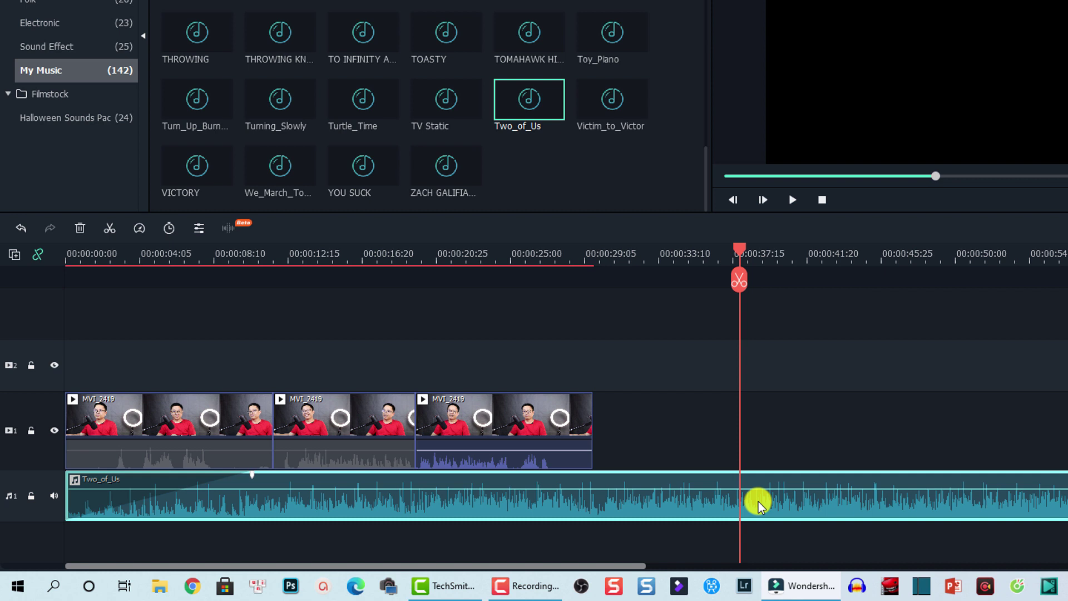
{"action": "left_click", "coordinate": [740, 281]}
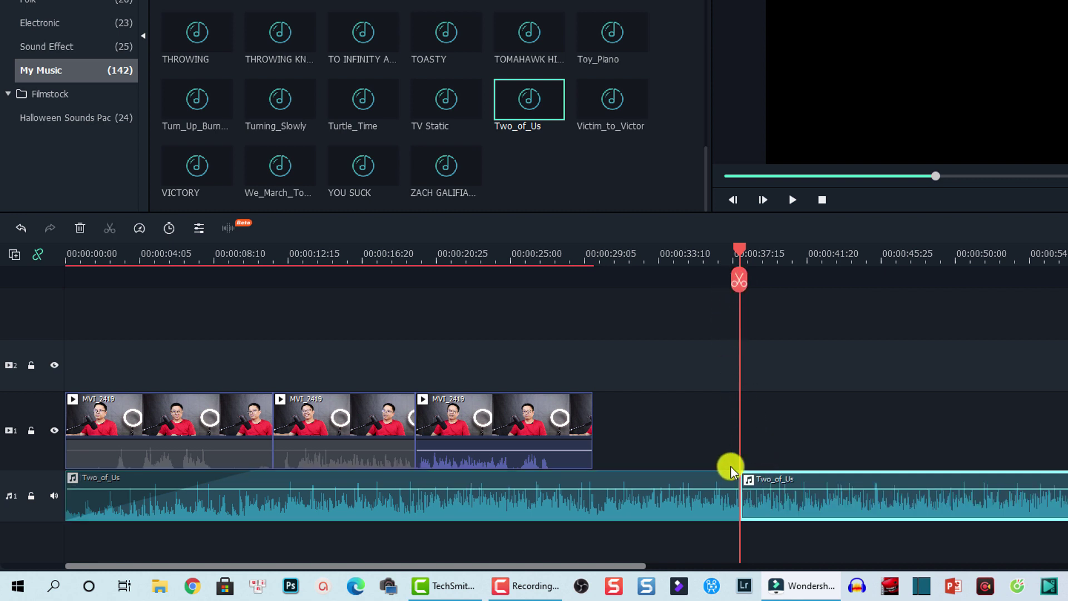
{"action": "key", "text": "Delete"}
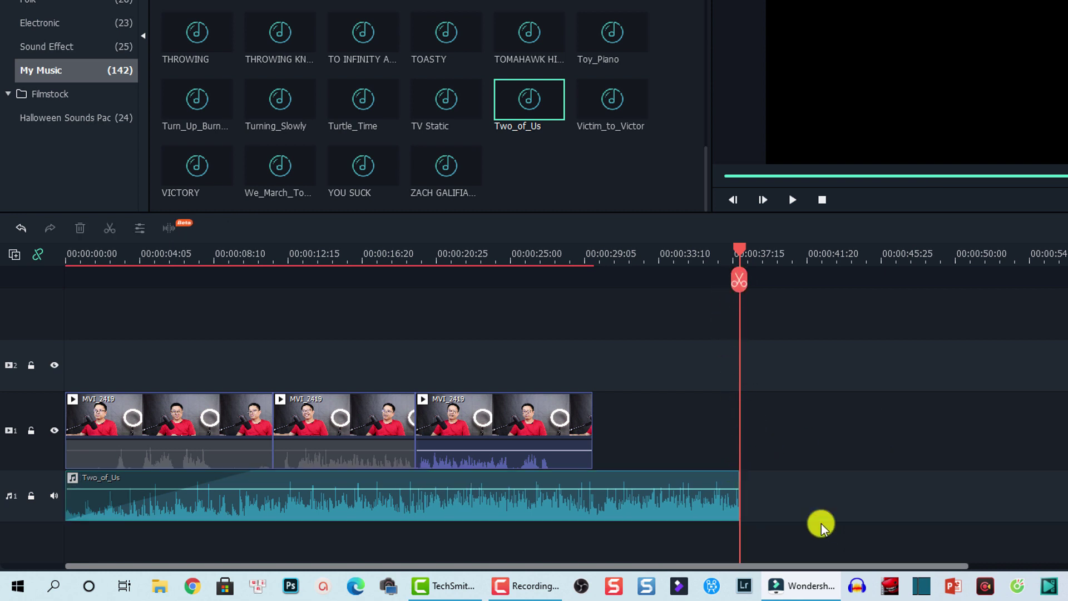
- Add a fade-out to the end of the remaining Two_of_Us clip
{"action": "left_click", "coordinate": [712, 499]}
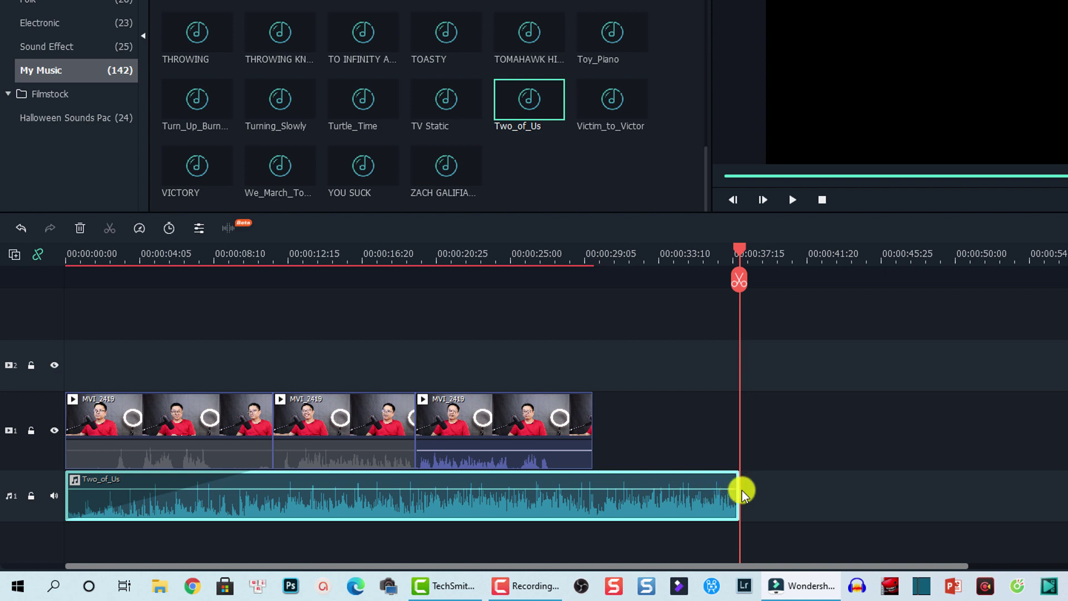
{"action": "mouse_move", "coordinate": [680, 481]}
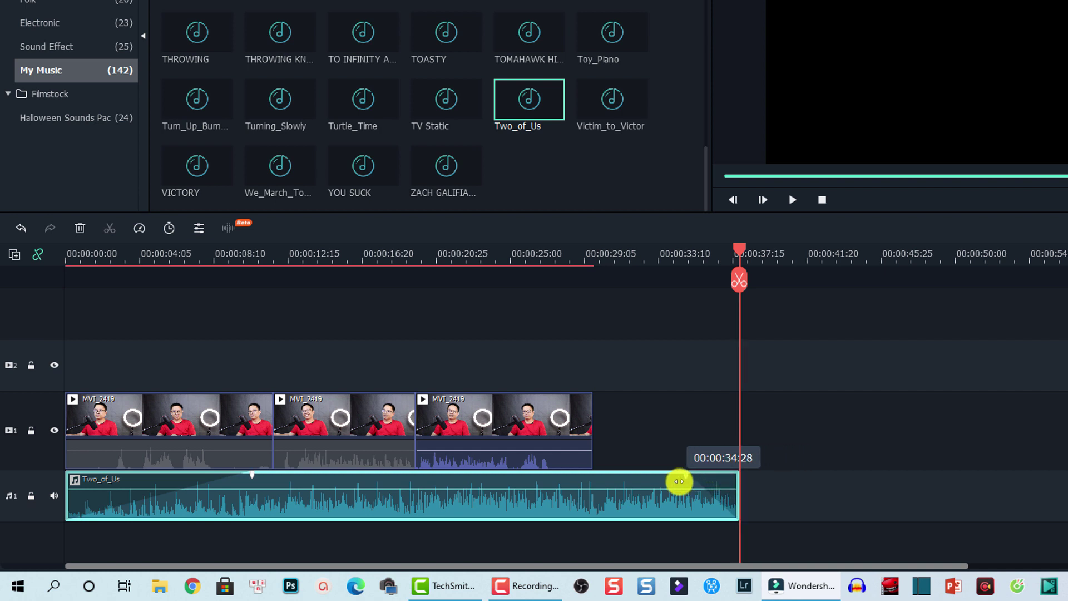
{"action": "left_click_drag", "start_coordinate": [737, 475], "coordinate": [630, 475]}
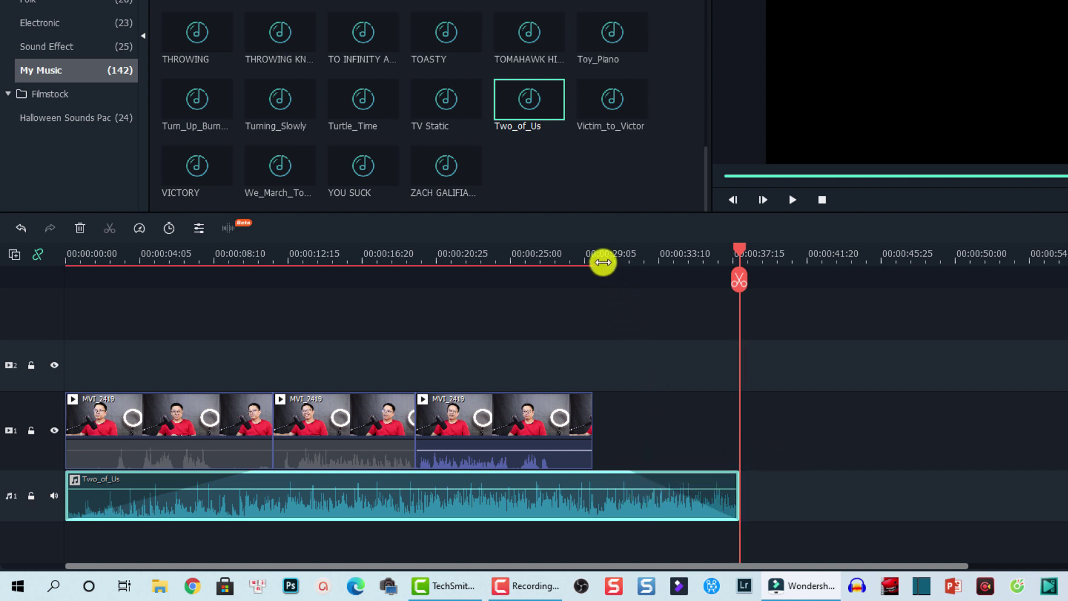
{"action": "left_click", "coordinate": [603, 262]}
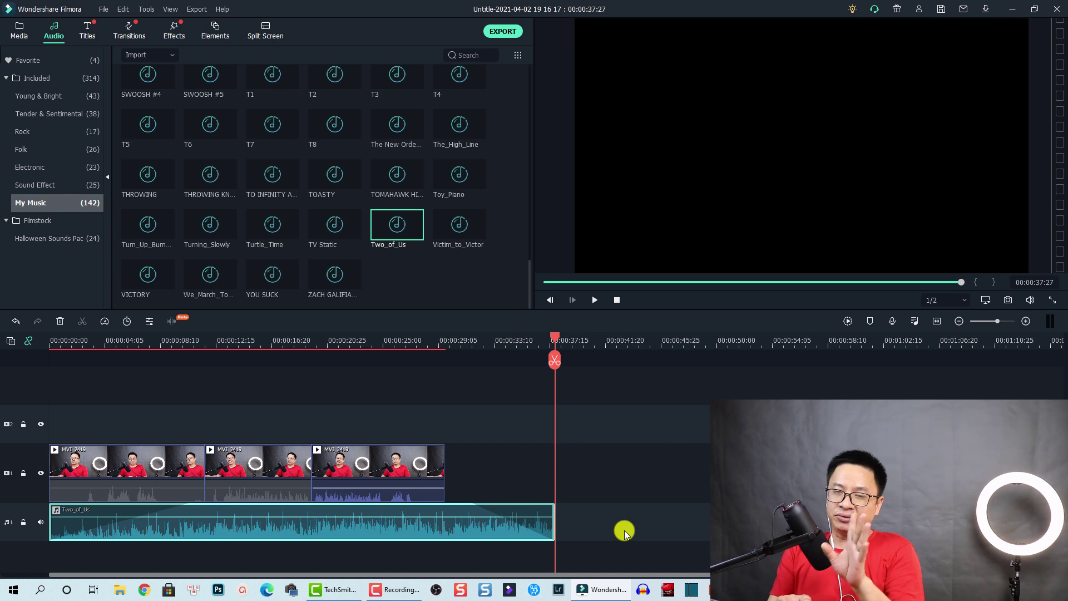
{"action": "left_click", "coordinate": [412, 590]}
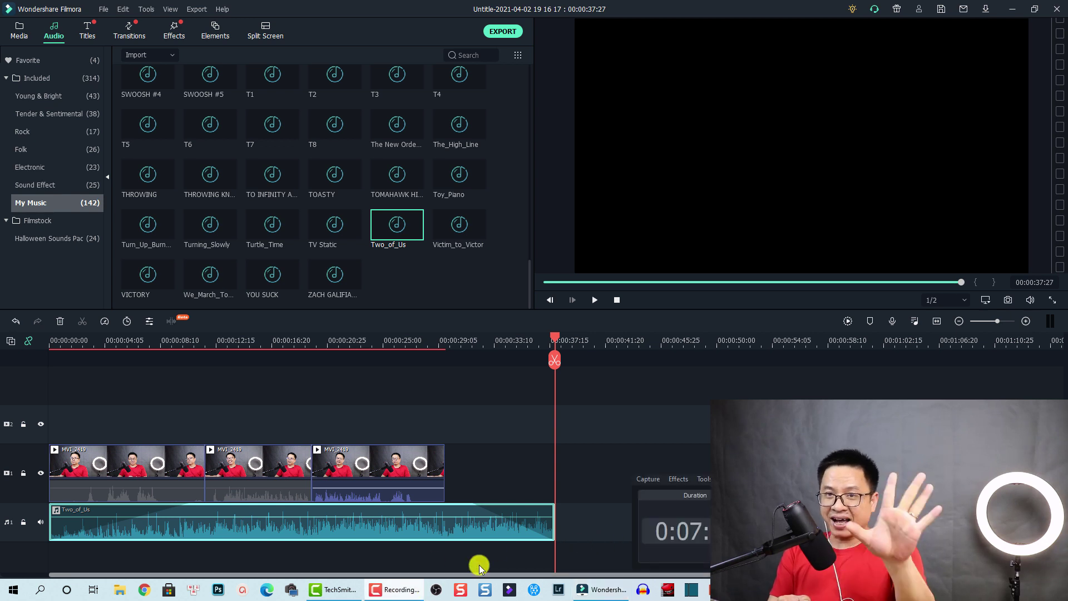